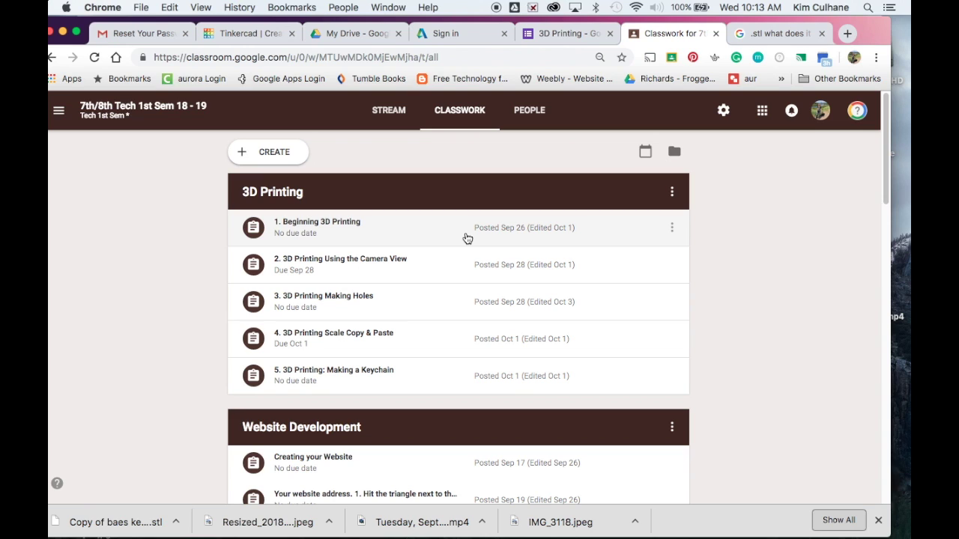
- Scroll the Classwork list down to the Print your 3D Object assignment and its 3D Printing form
scroll(467, 238, down, 1)
scroll(467, 238, down, 2)
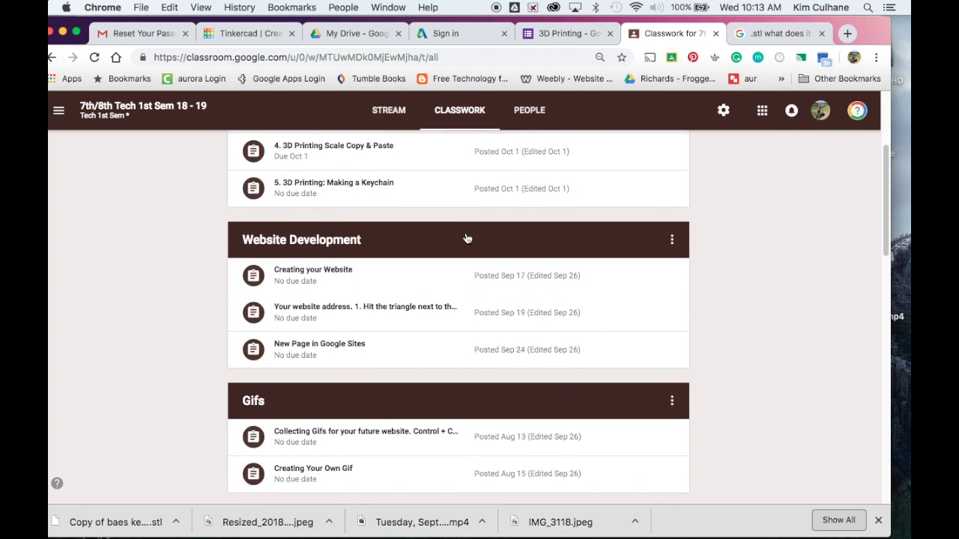
scroll(467, 238, down, 3)
scroll(466, 238, down, 2)
scroll(467, 239, down, 2)
scroll(467, 238, down, 1)
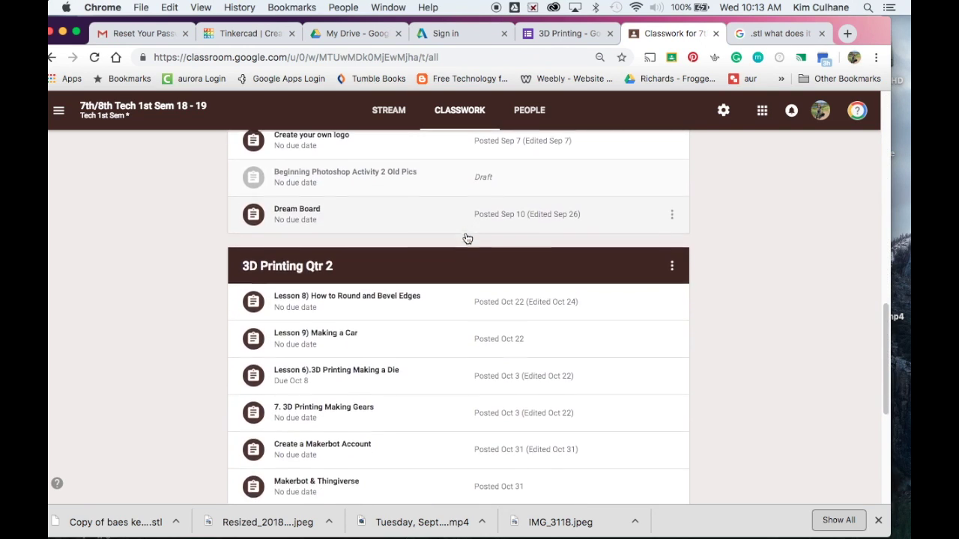
scroll(467, 238, down, 1)
scroll(466, 238, down, 2)
scroll(466, 244, down, 1)
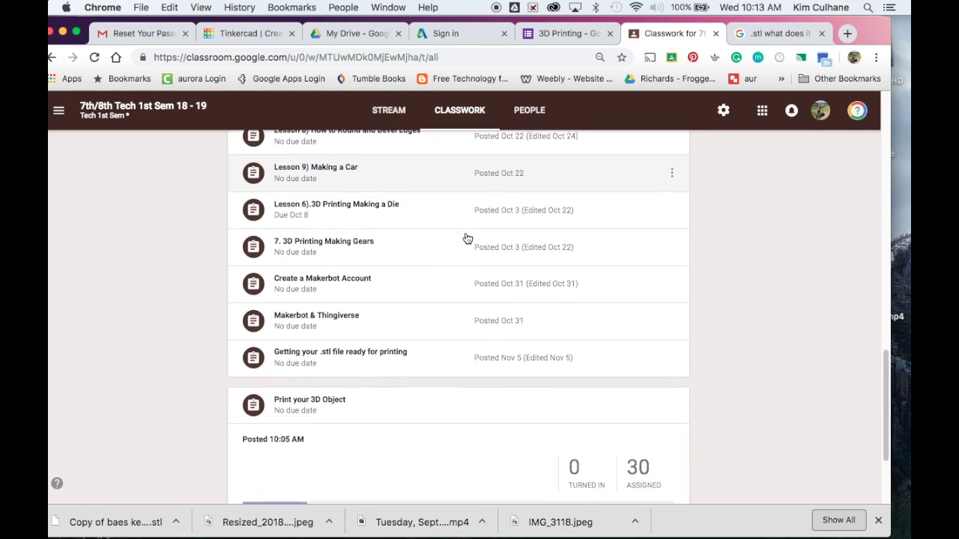
scroll(466, 248, down, 1)
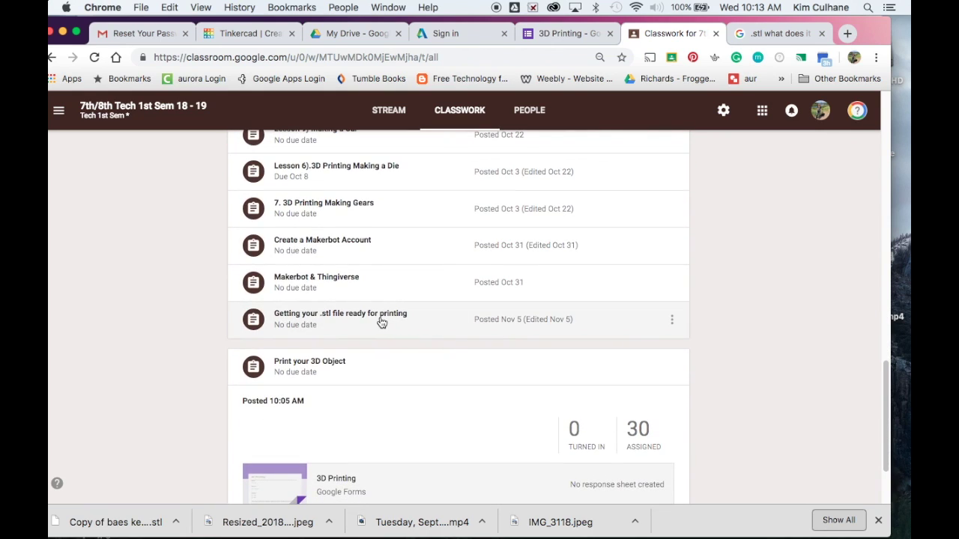
mouse_move(389, 358)
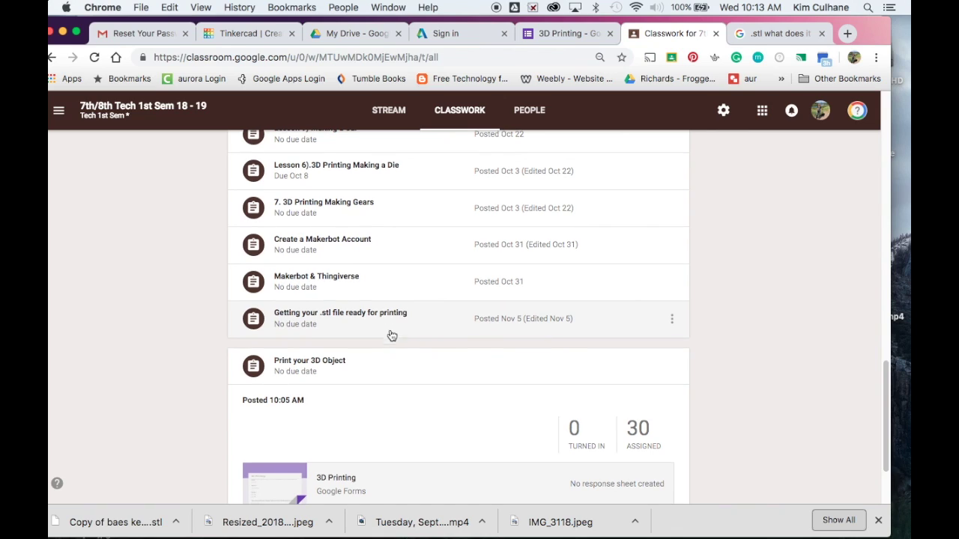
scroll(390, 386, down, 1)
scroll(390, 383, down, 1)
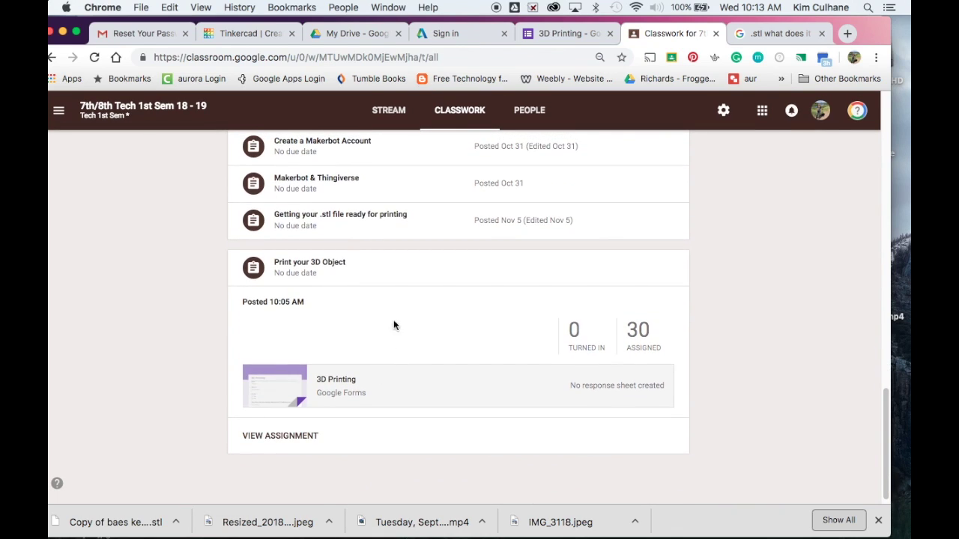
click(257, 37)
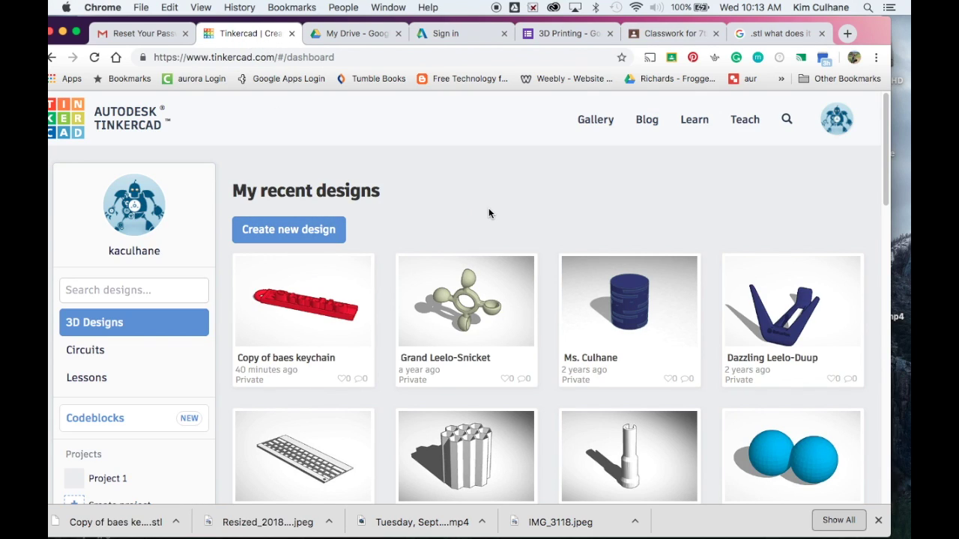
- Download the Copy of baes keychain design from Tinkercad as an .STL file
click(837, 129)
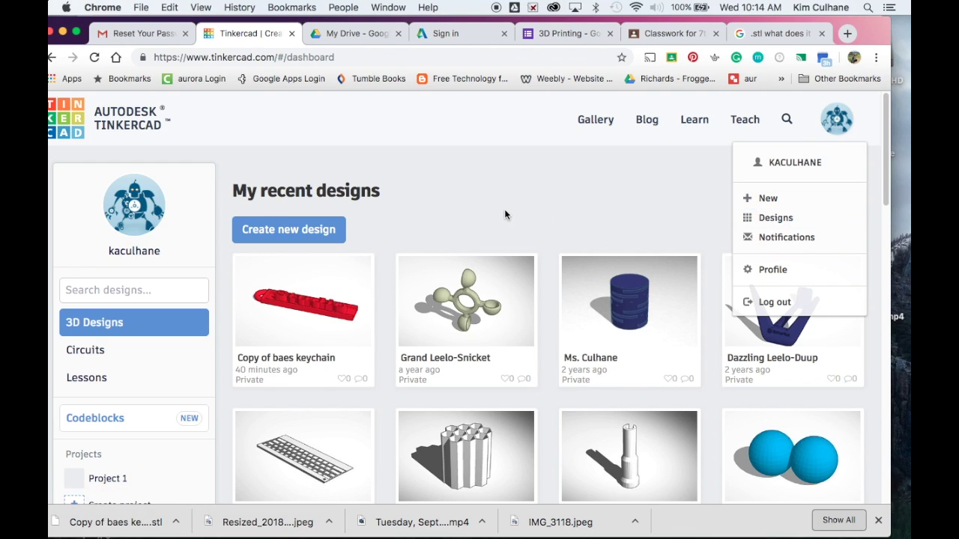
click(309, 335)
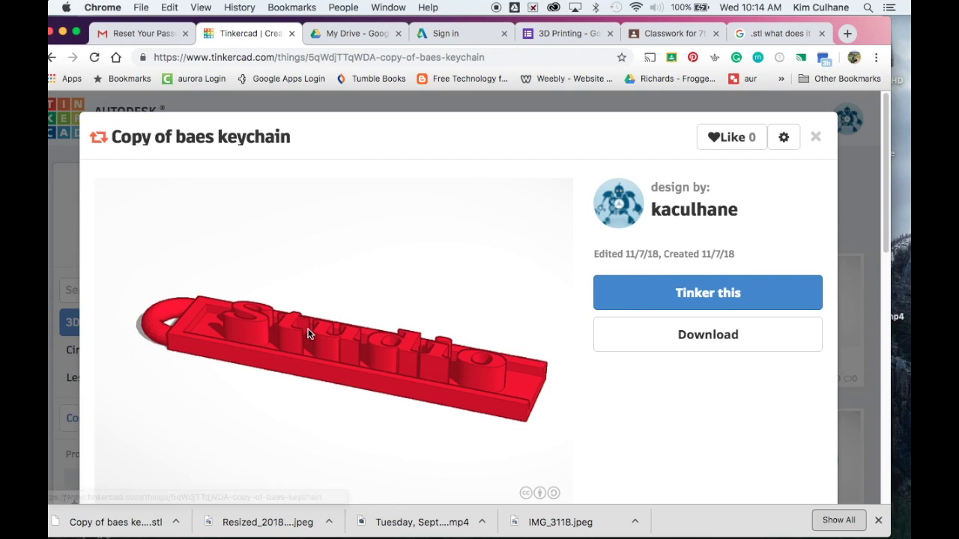
scroll(649, 336, down, 2)
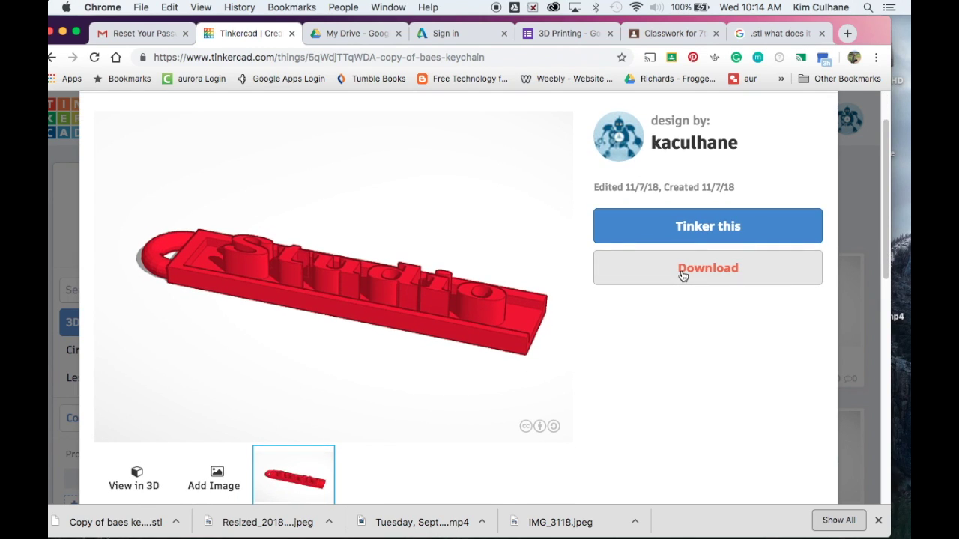
click(683, 274)
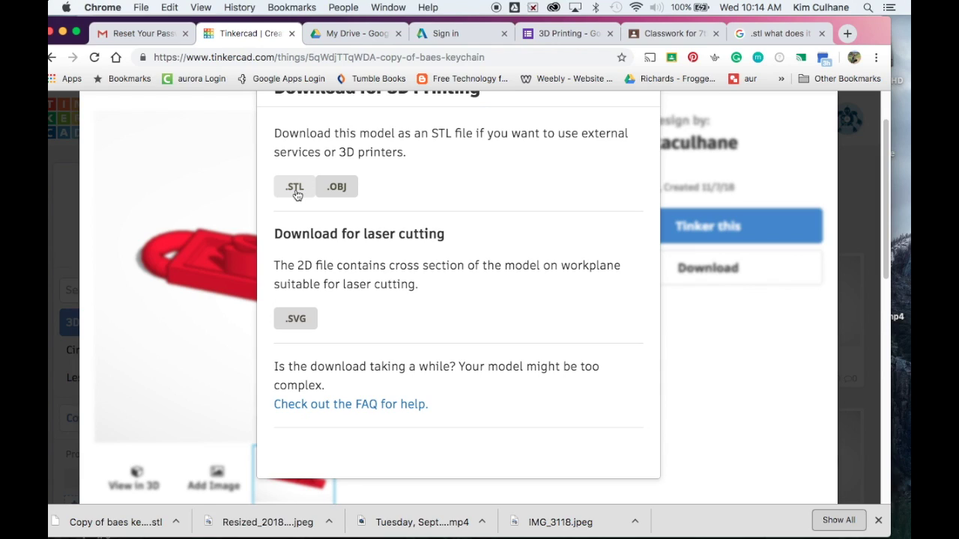
click(298, 193)
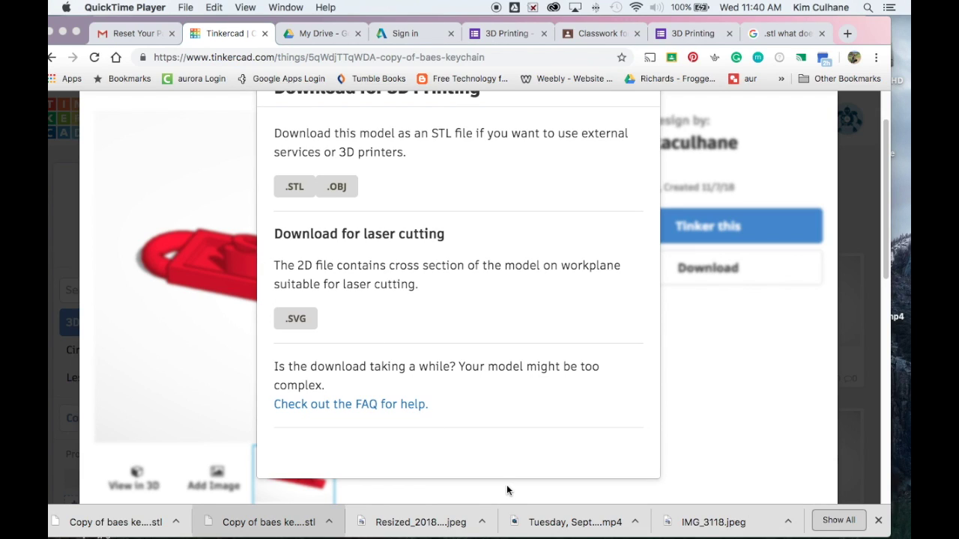
mouse_move(479, 537)
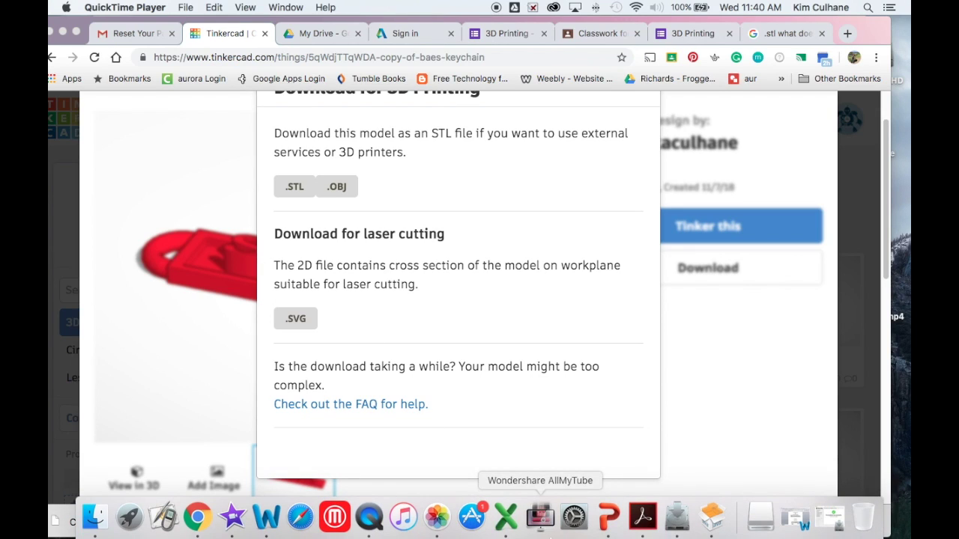
click(130, 518)
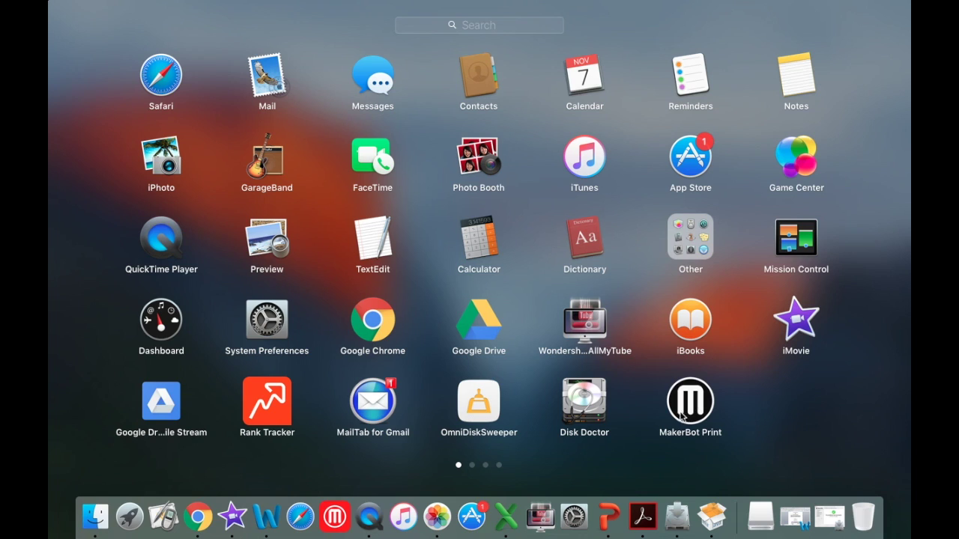
- Drag MakerBot Print from Launchpad into the Dock and launch it
click(692, 405)
drag(692, 406, 619, 529)
drag(698, 409, 627, 526)
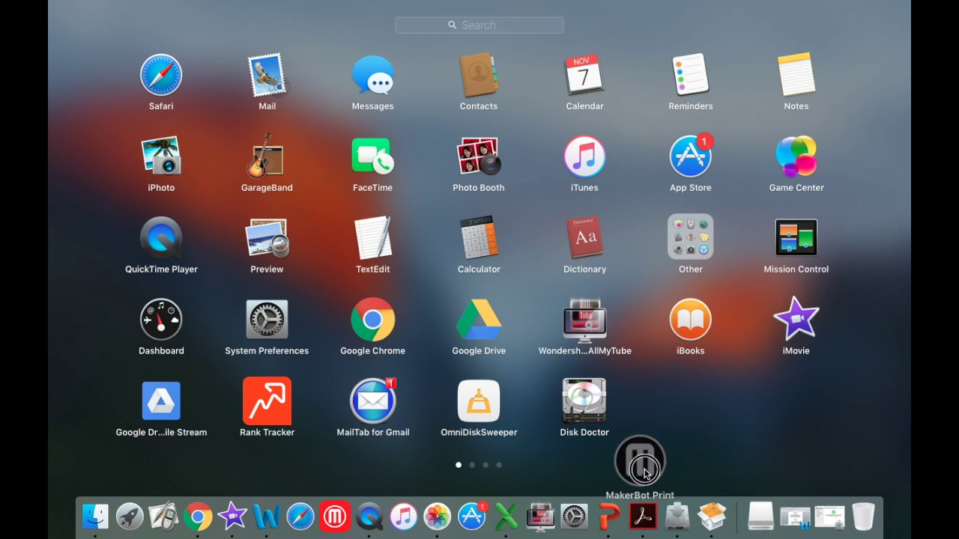
drag(627, 527, 626, 526)
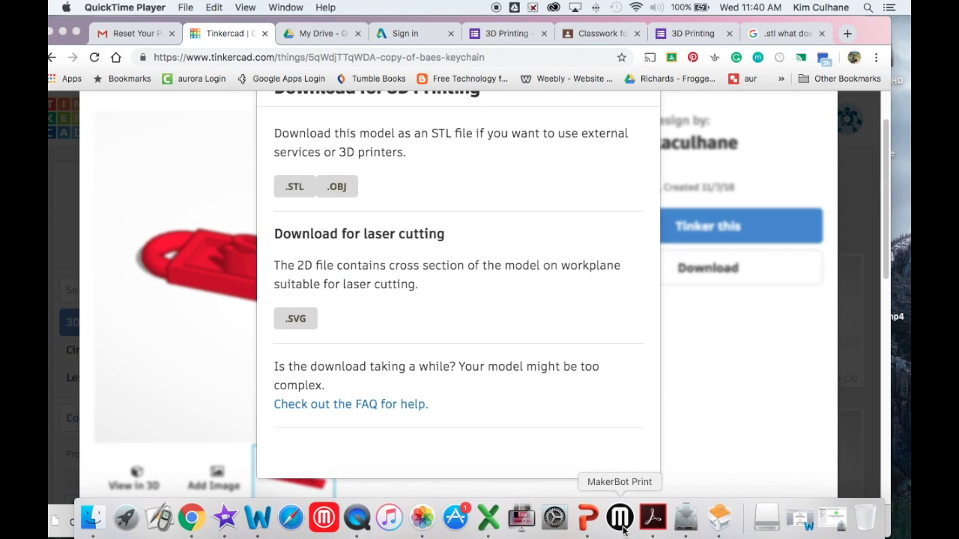
click(626, 523)
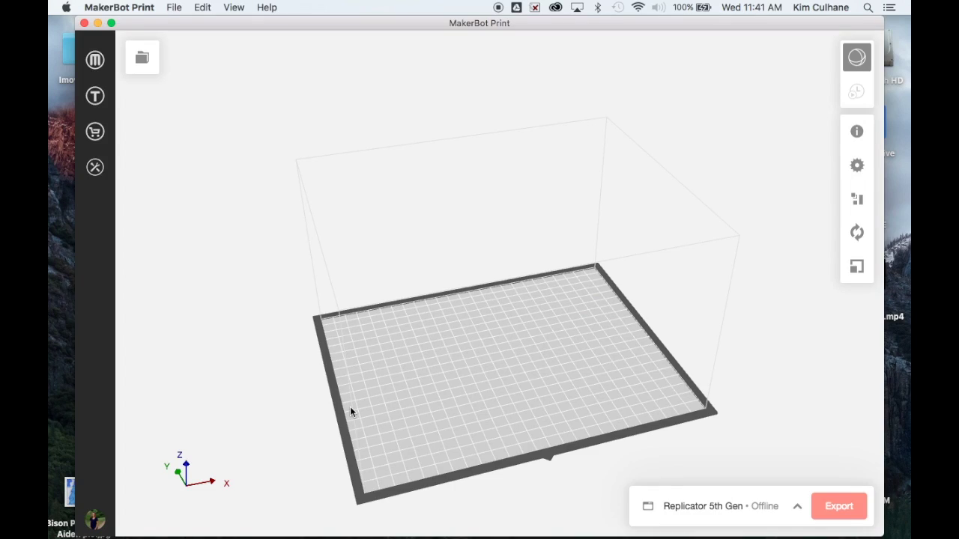
- Add an unconnected Replicator 5th Gen printer to MakerBot Print's printer list
click(691, 509)
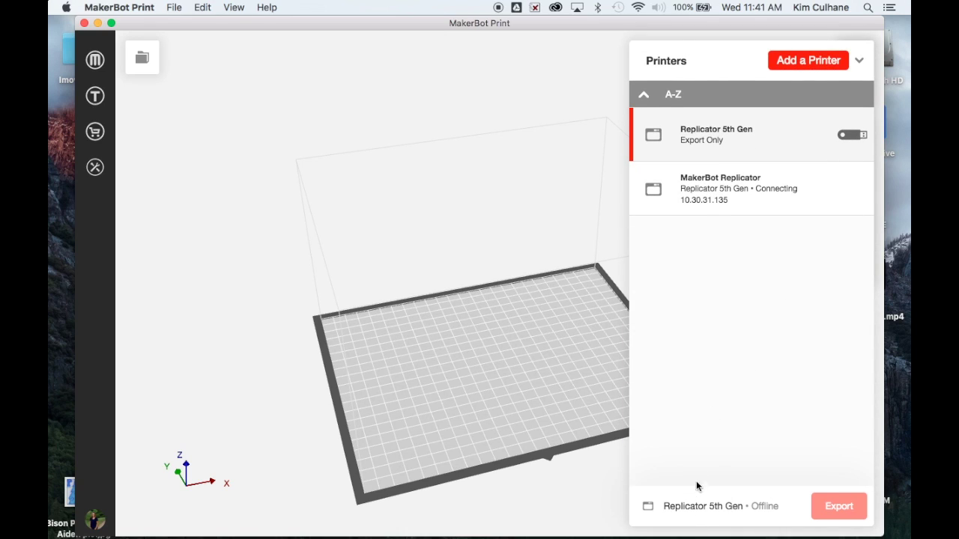
click(825, 63)
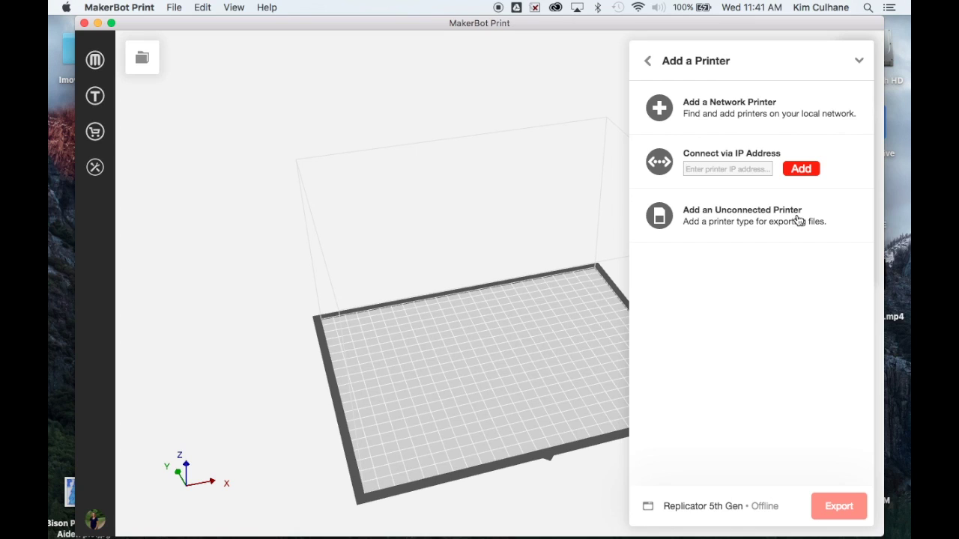
click(799, 221)
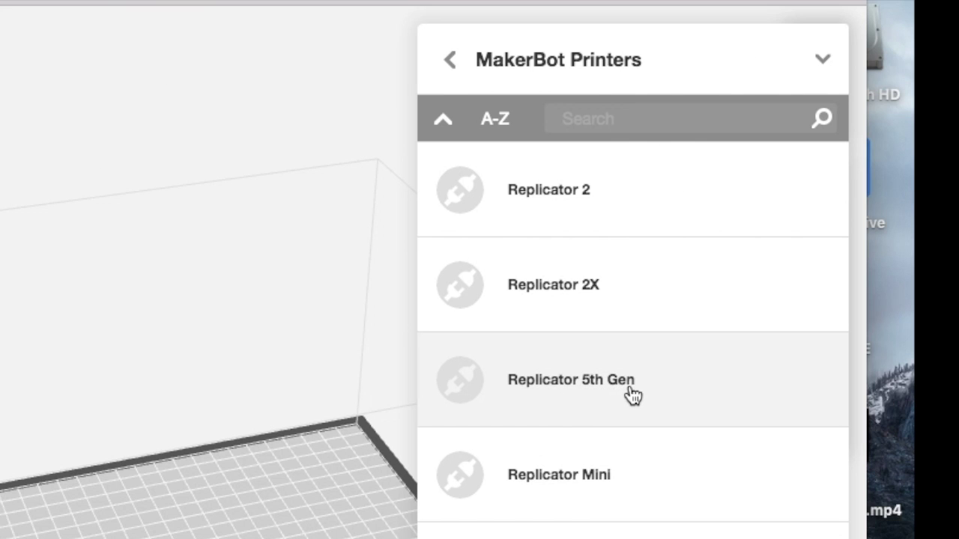
click(603, 395)
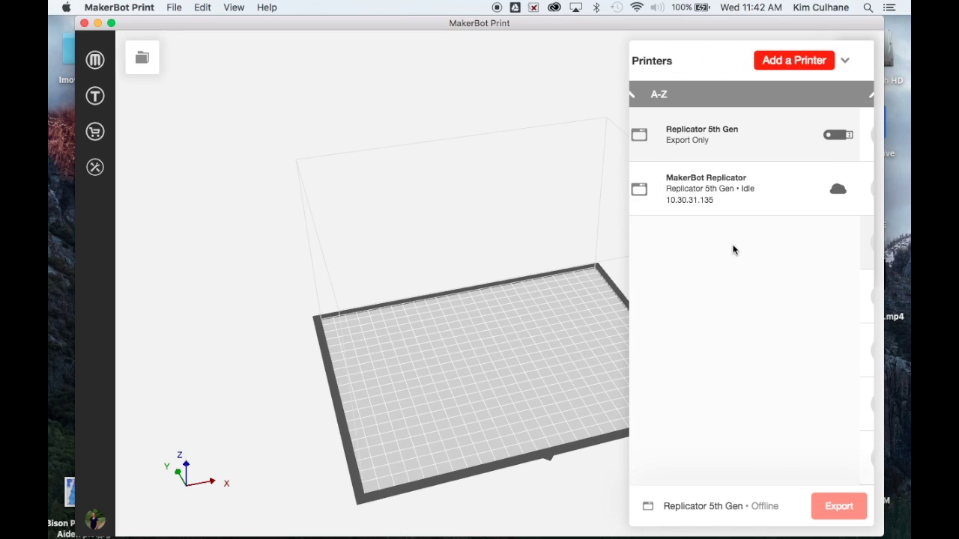
click(626, 463)
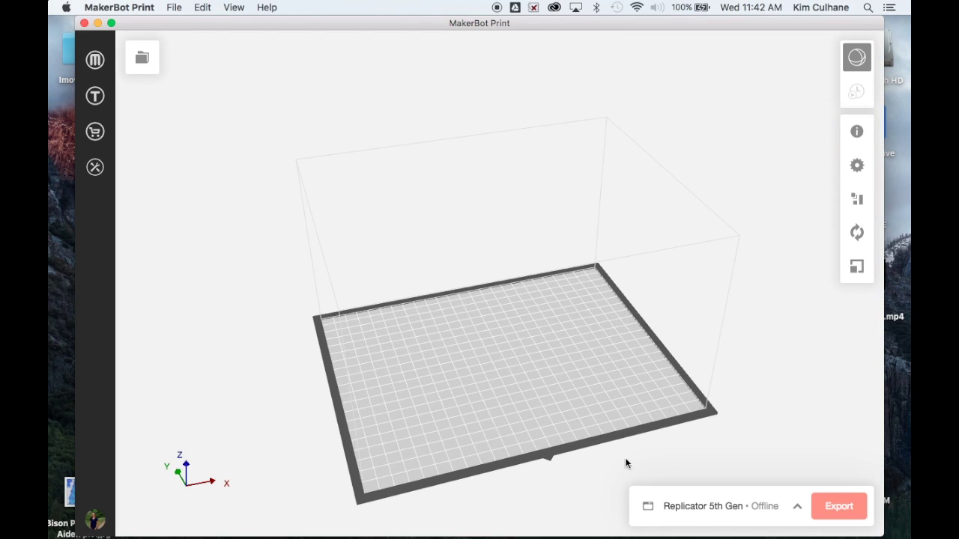
- Load Copy of baes keychain (1).stl onto the build plate of a new project
click(143, 60)
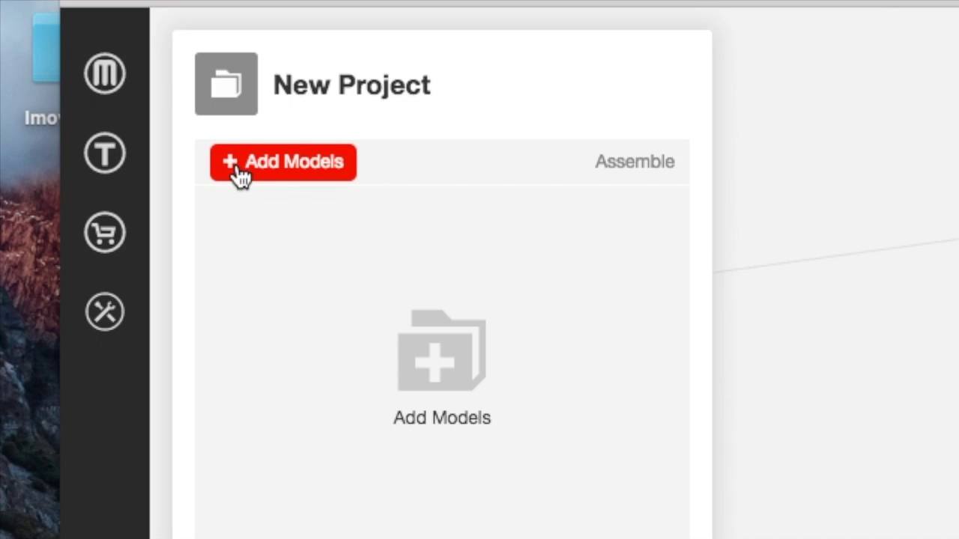
click(239, 172)
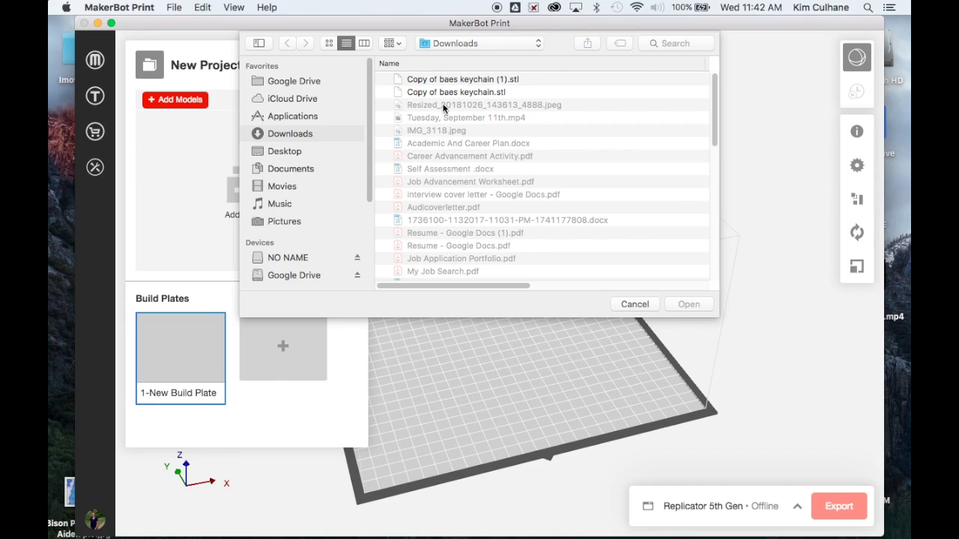
click(442, 81)
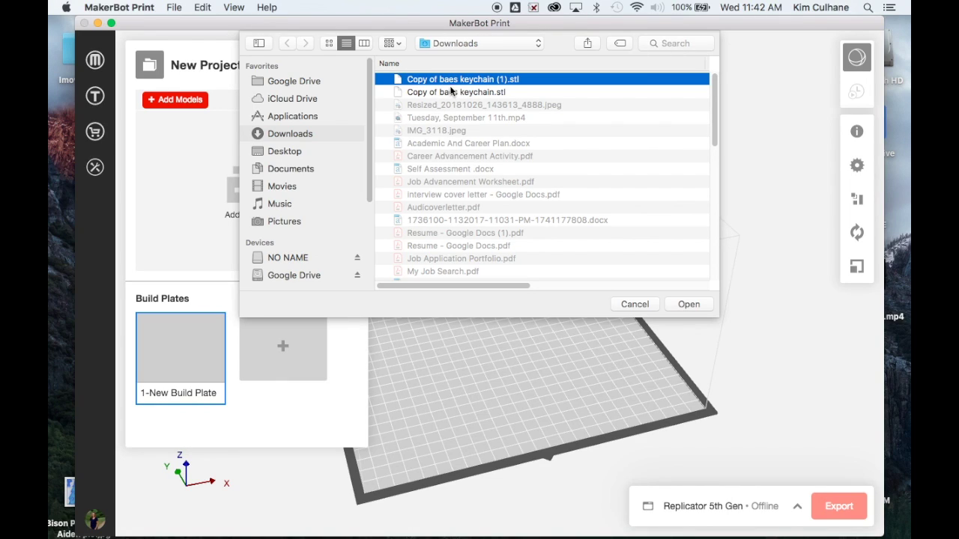
click(688, 304)
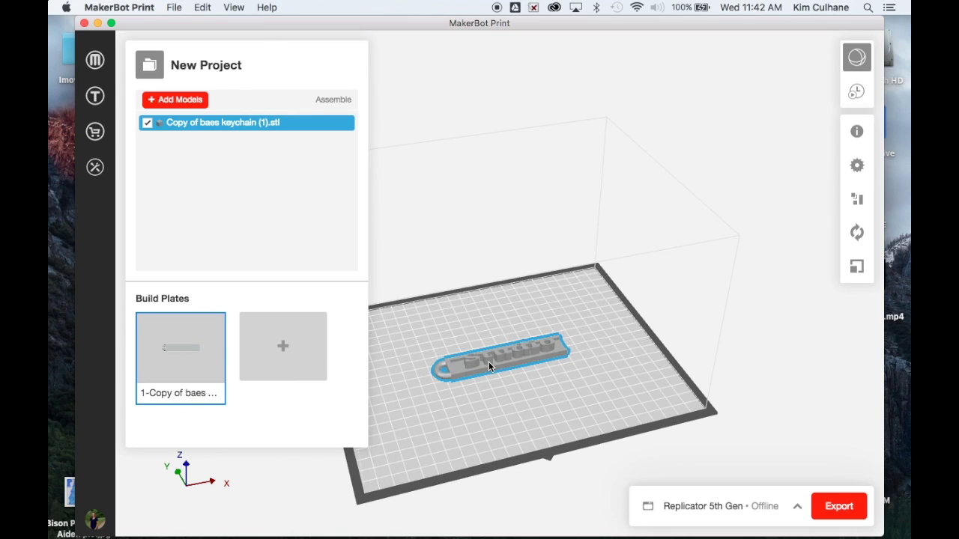
- Export the keychain print file as 'Maria's Keychain' into the Downloads folder
click(839, 506)
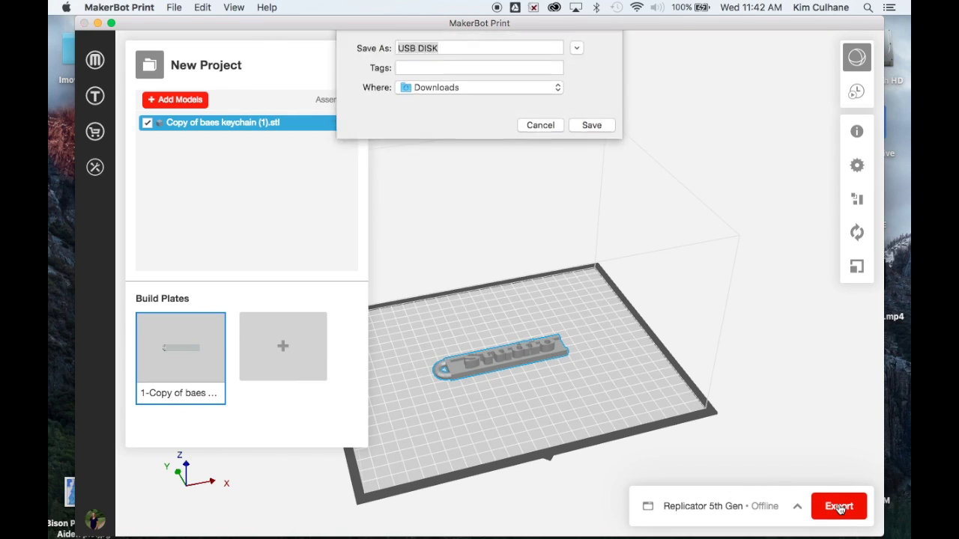
text(Ki)
key(BackSpace)
key(BackSpace)
key(BackSpace)
text(Maria's Keychain)
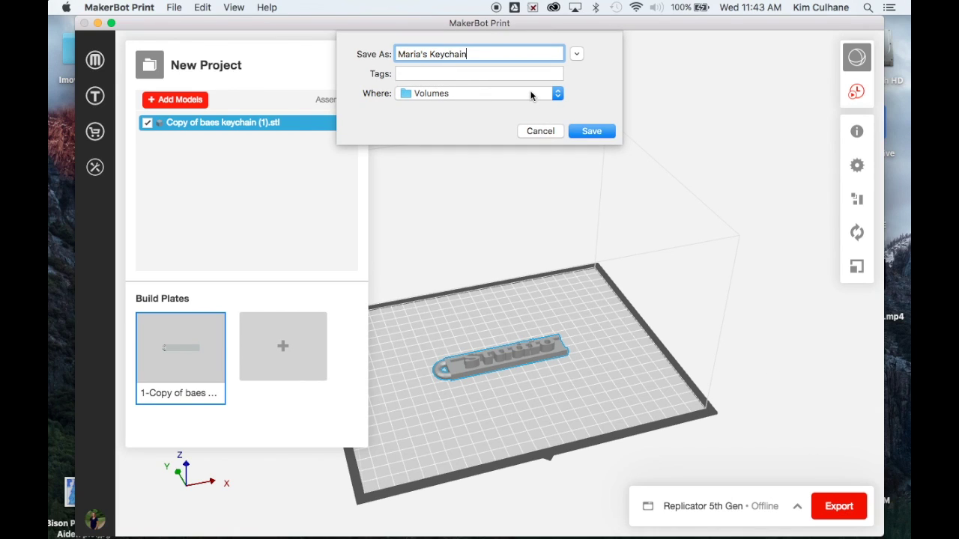
click(529, 92)
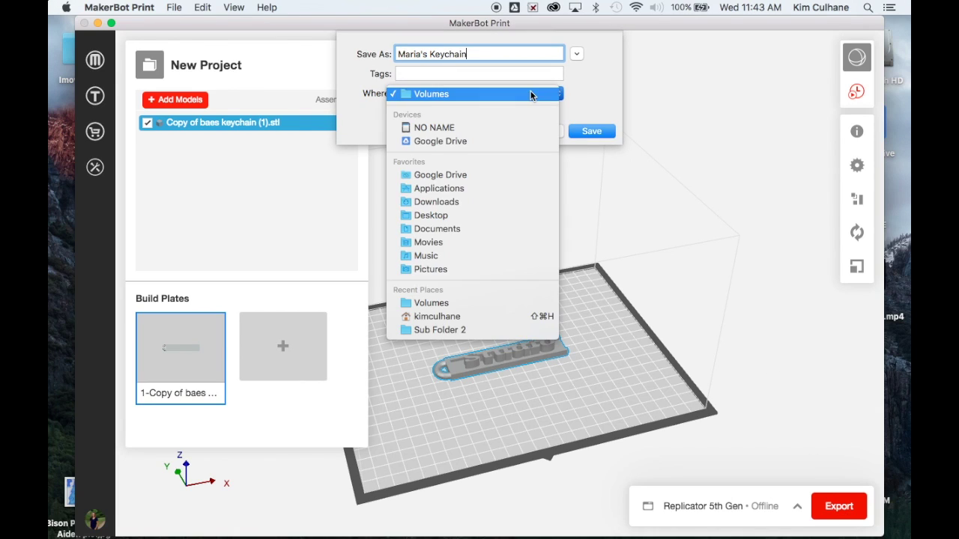
click(451, 209)
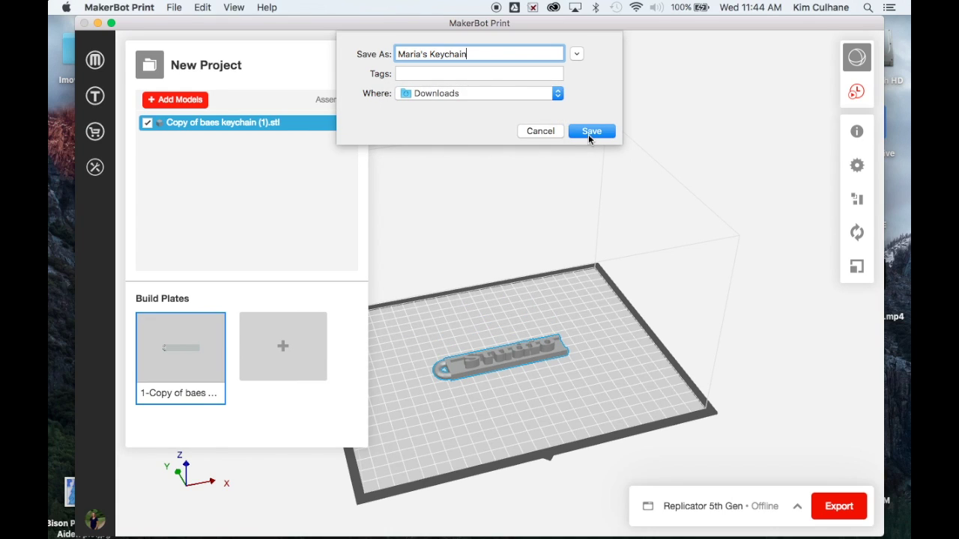
click(591, 132)
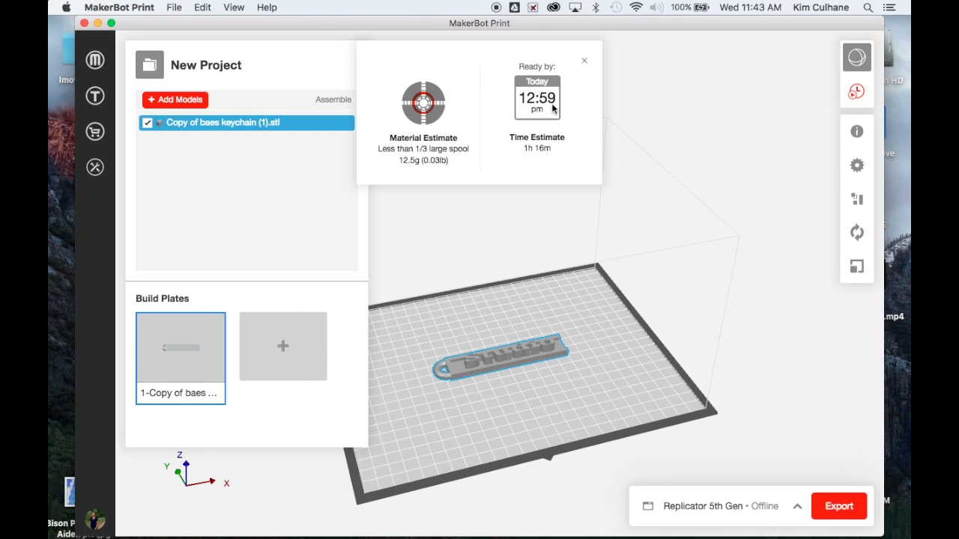
mouse_move(479, 535)
click(191, 518)
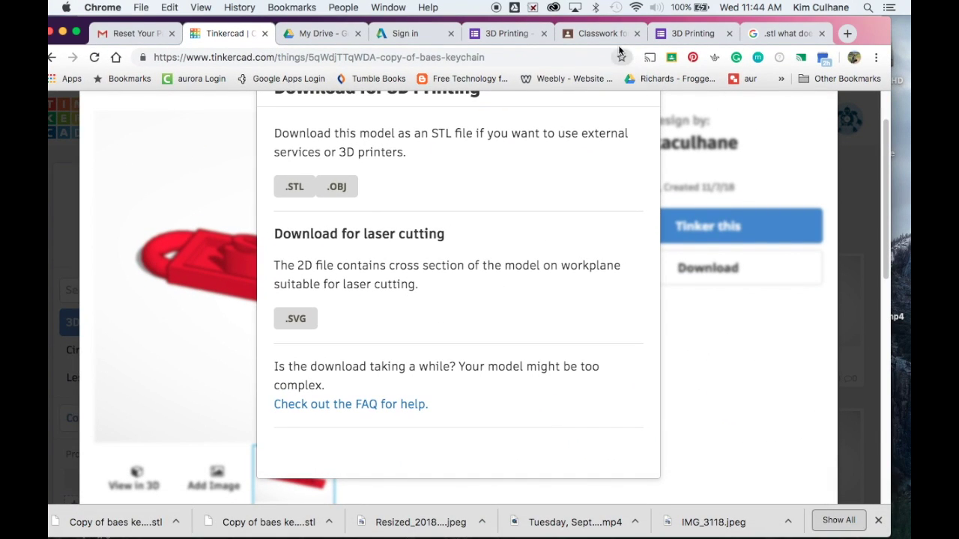
click(608, 33)
click(344, 391)
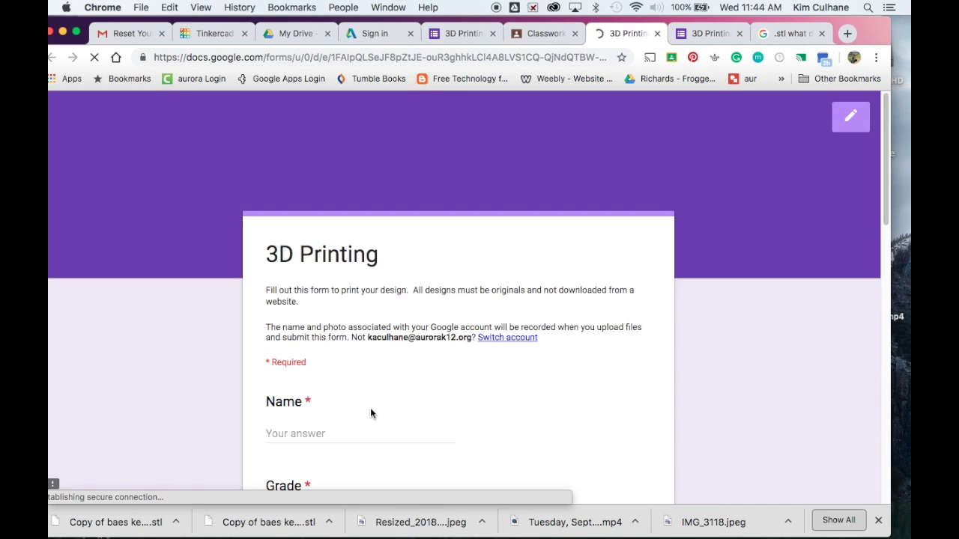
scroll(370, 411, down, 1)
click(340, 391)
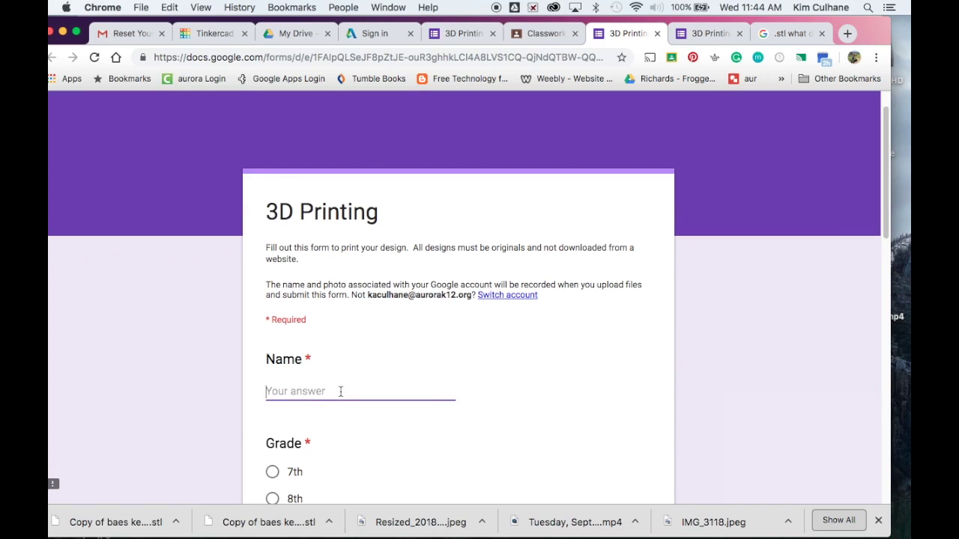
text(Ma)
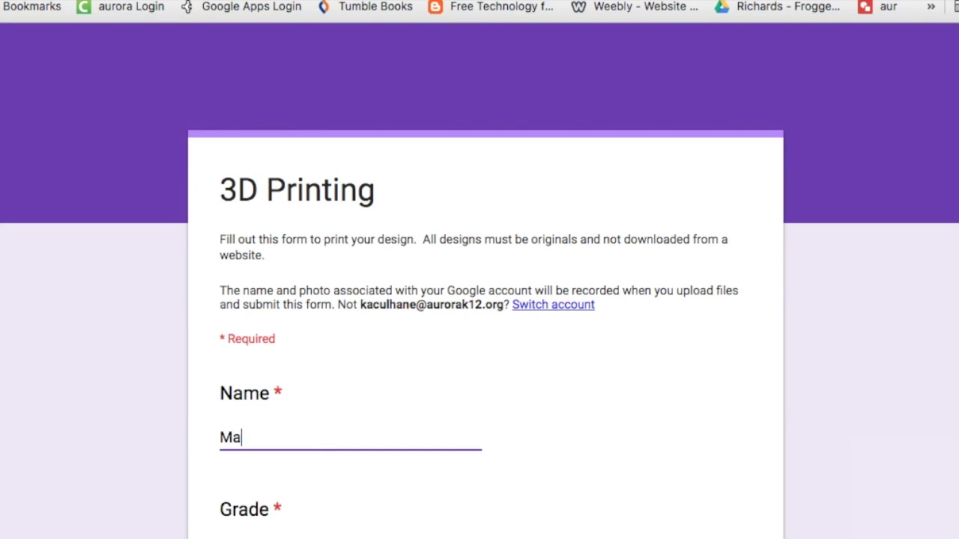
text(ria Mo)
text(rales)
- Select 8th as the grade and enter the print time '1 hour 16 minutes'
scroll(479, 300, down, 3)
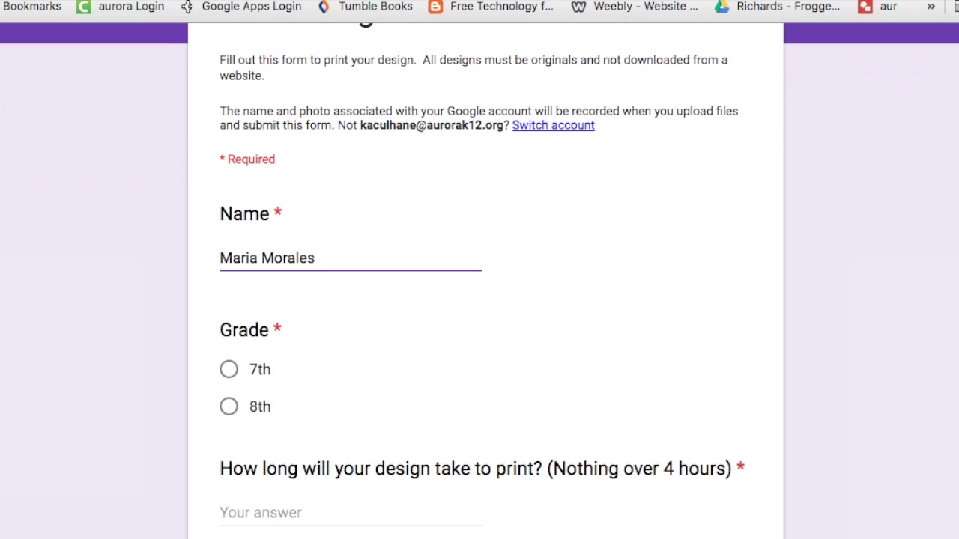
click(229, 406)
scroll(283, 483, down, 2)
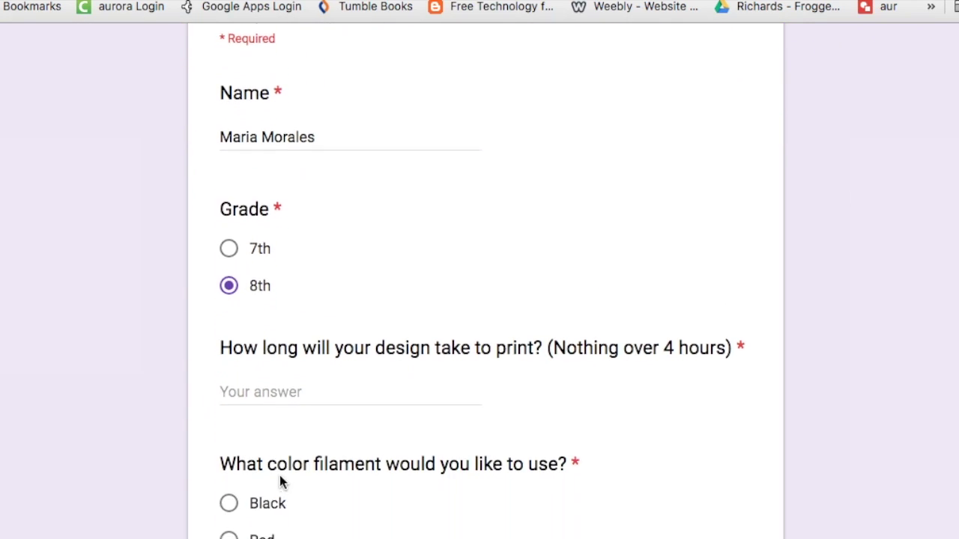
click(293, 399)
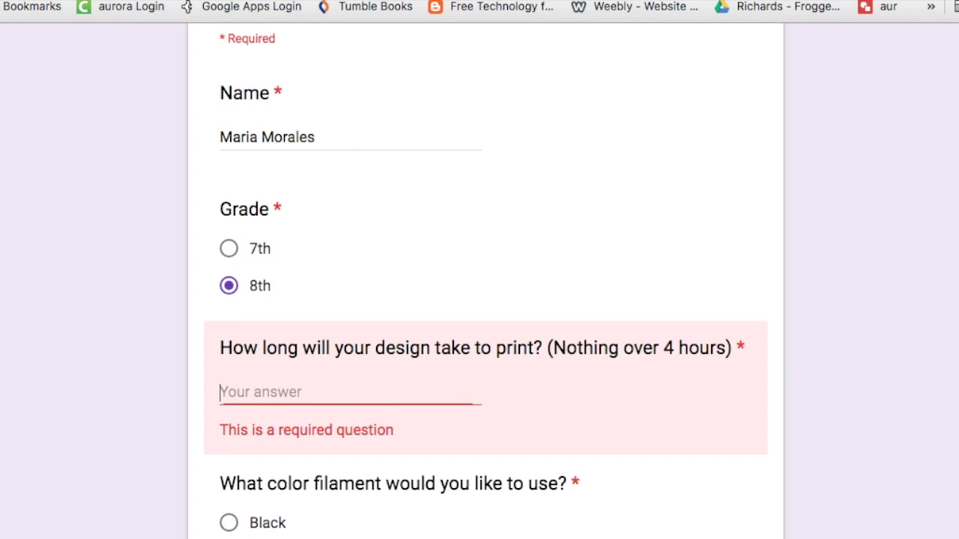
text(1 )
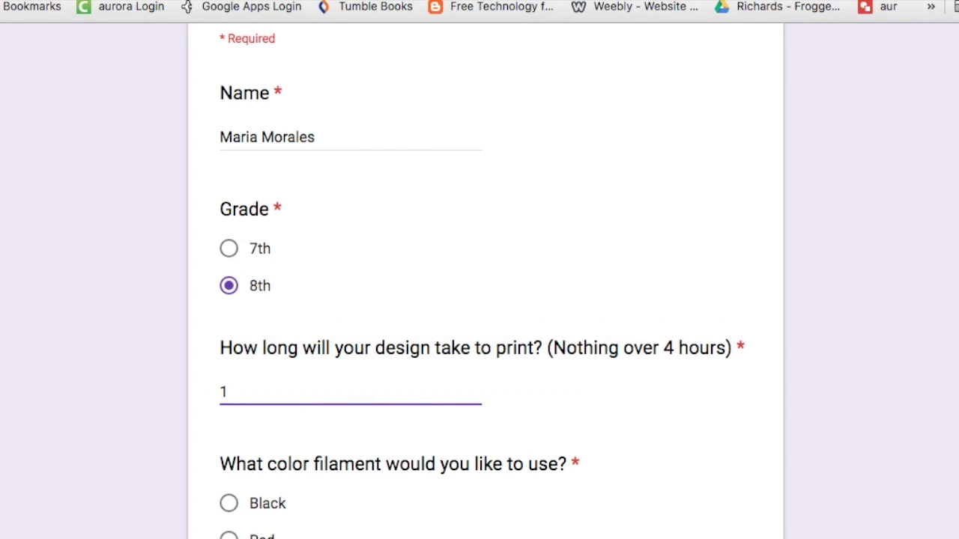
text(hour 16 )
text(minutes)
- Bring up the Insert file window for the form's file upload question
scroll(428, 511, down, 4)
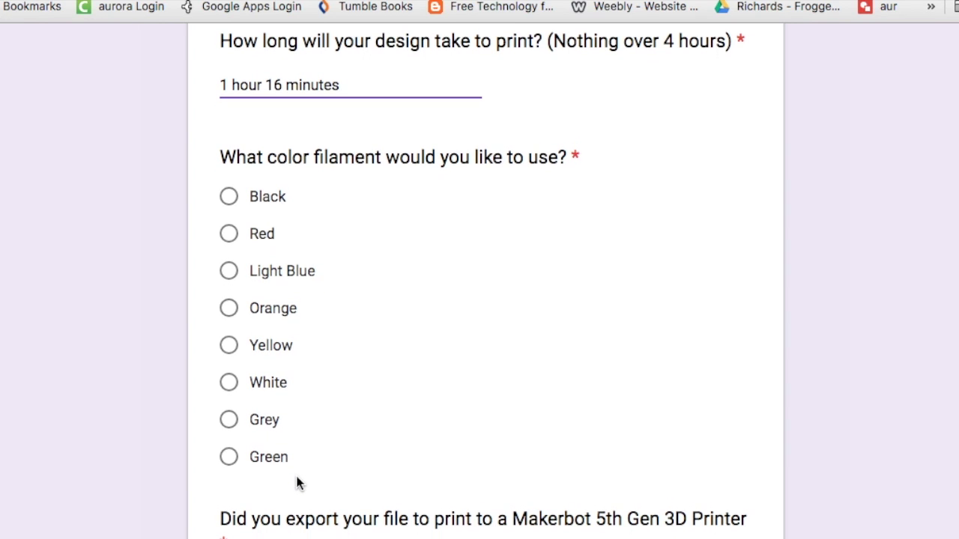
scroll(295, 457, down, 2)
scroll(296, 457, down, 2)
scroll(295, 458, down, 1)
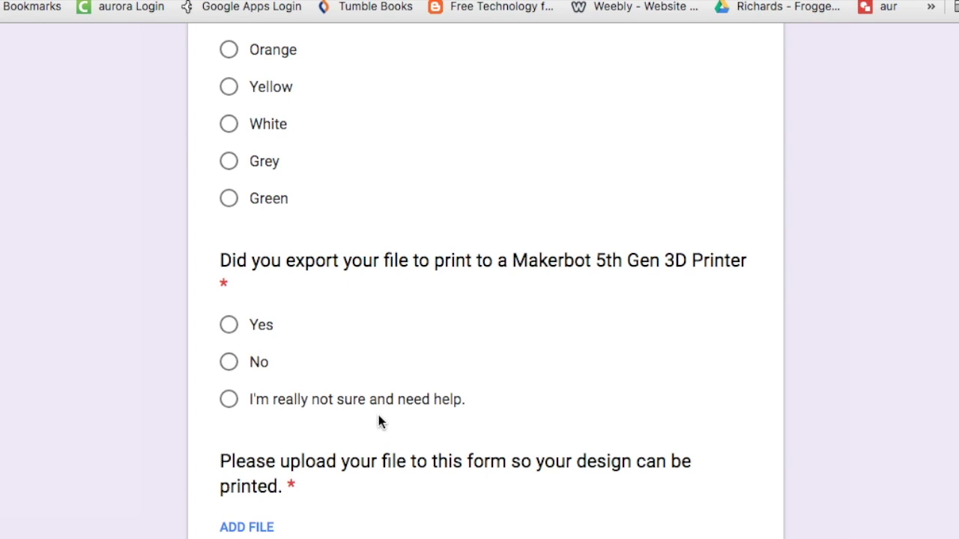
scroll(378, 417, down, 2)
scroll(334, 495, down, 1)
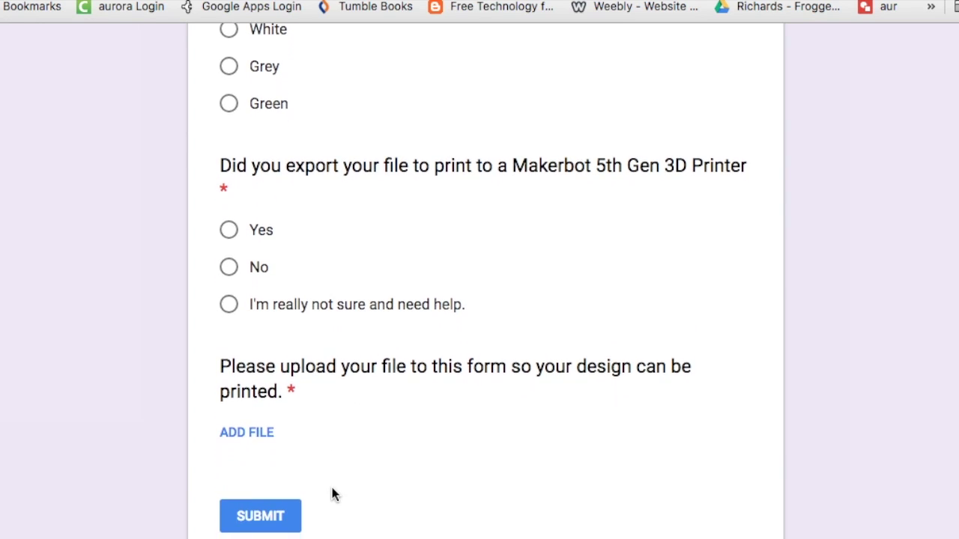
click(255, 431)
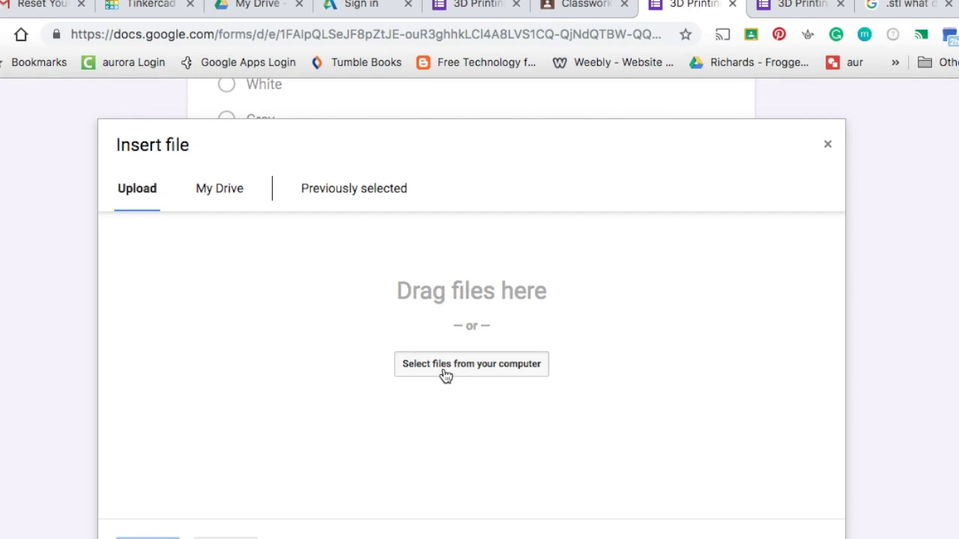
- Upload Maria's Keychain.makerbot from Downloads to the form and submit it
click(446, 370)
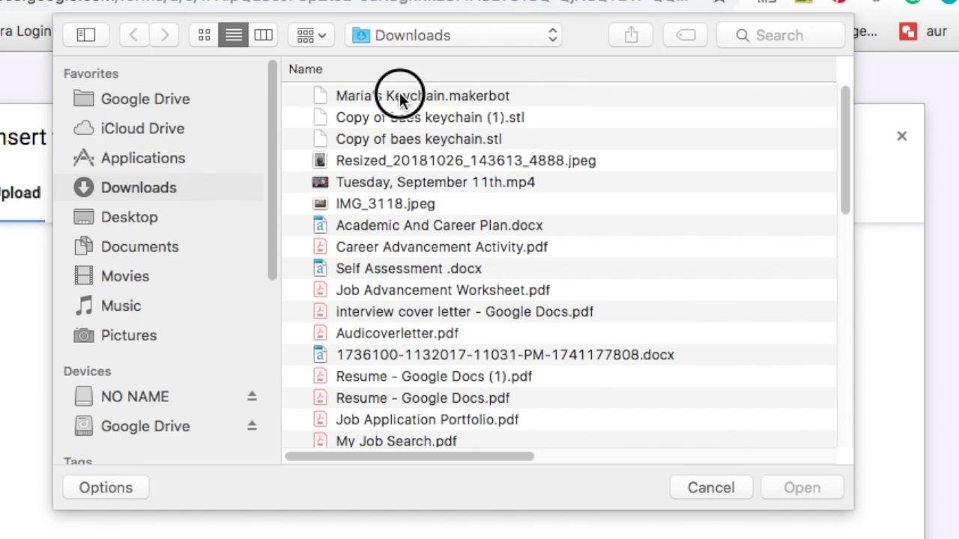
click(401, 98)
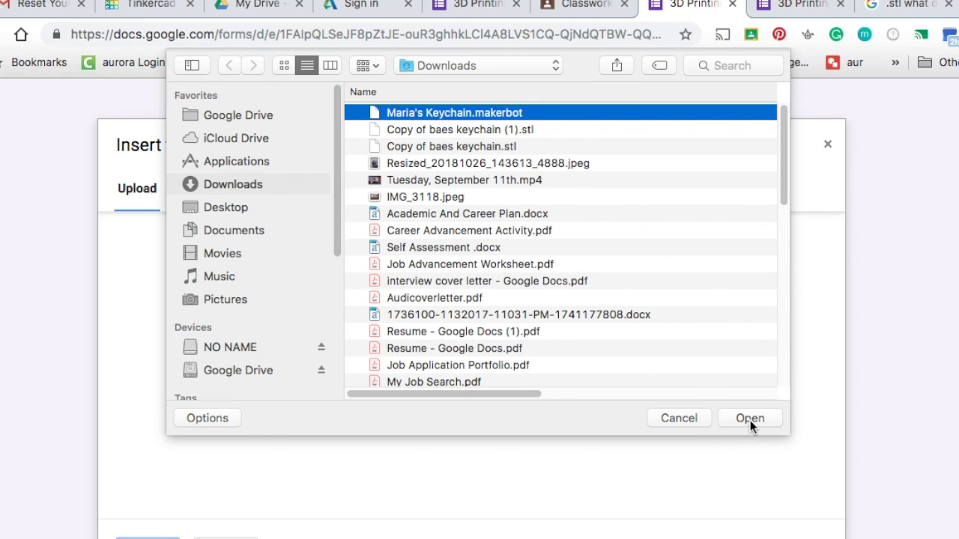
click(750, 418)
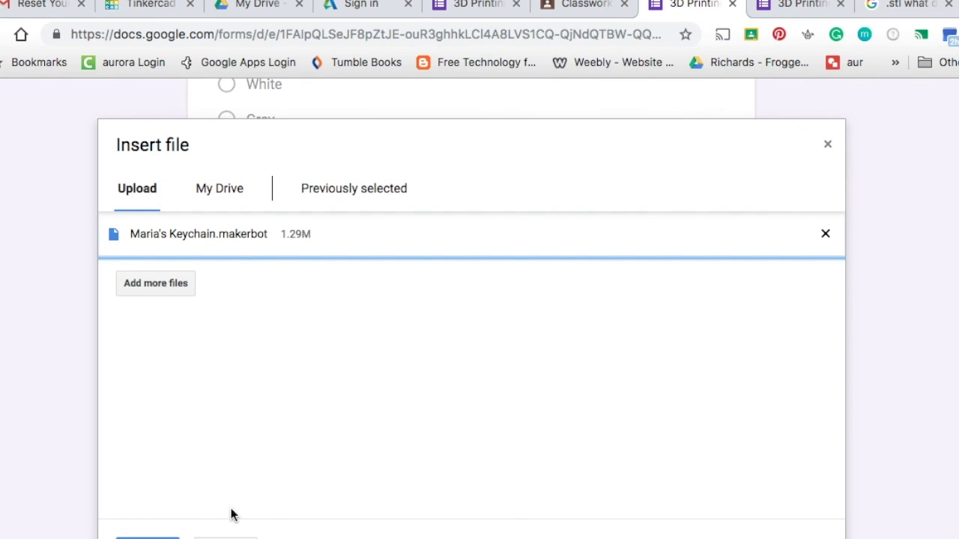
click(211, 452)
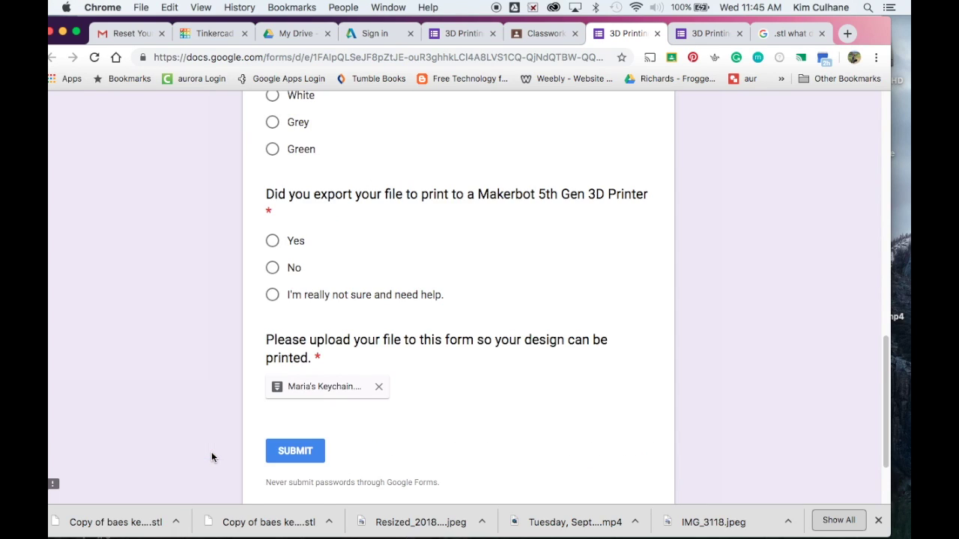
scroll(211, 452, down, 3)
click(285, 346)
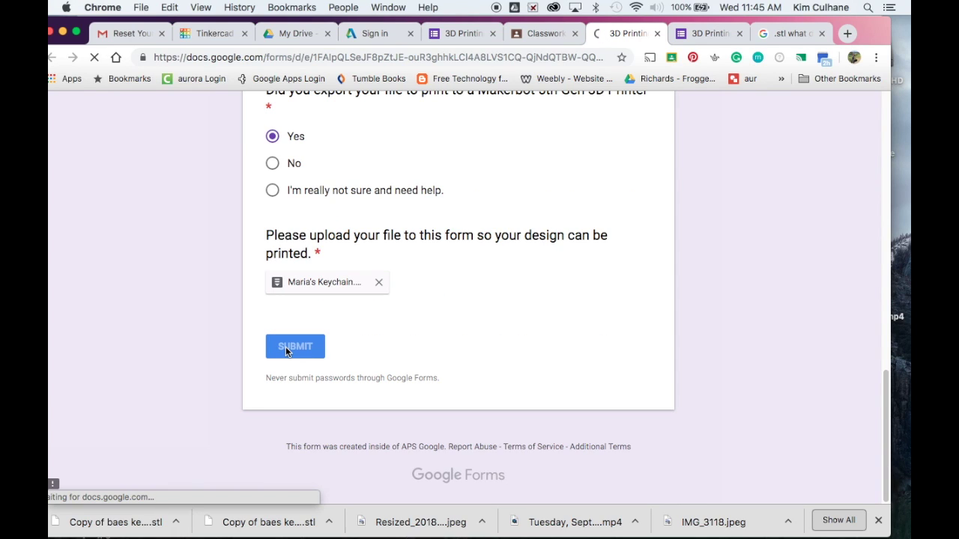